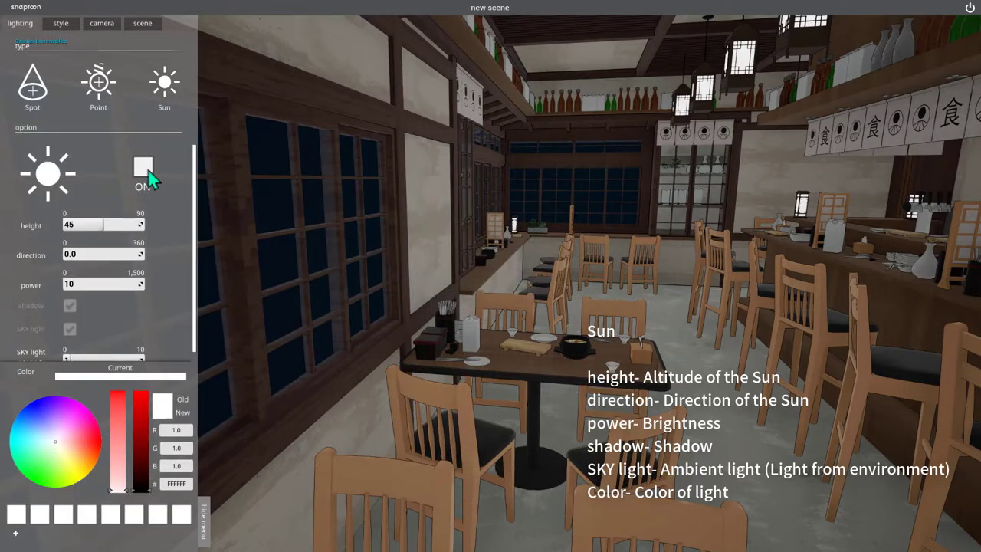
Toggle the sun light on and off, finishing with it switched on
{"action": "left_click", "coordinate": [149, 171]}
{"action": "left_click", "coordinate": [149, 170]}
{"action": "left_click", "coordinate": [140, 170]}
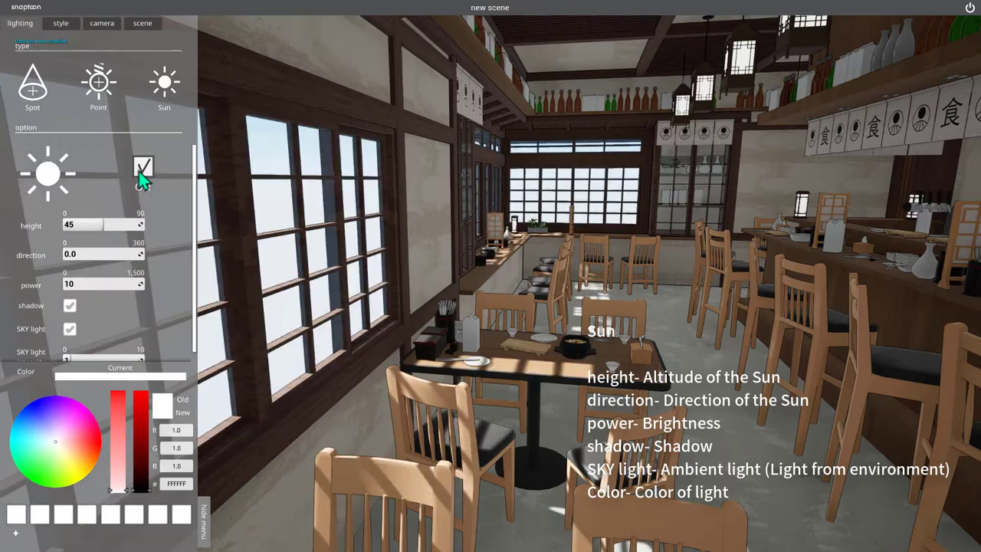
Drop the sun's height to 10.2 and try different direction values, resetting direction to 0 along the way
{"action": "left_click_drag", "start_coordinate": [99, 224], "coordinate": [90, 224]}
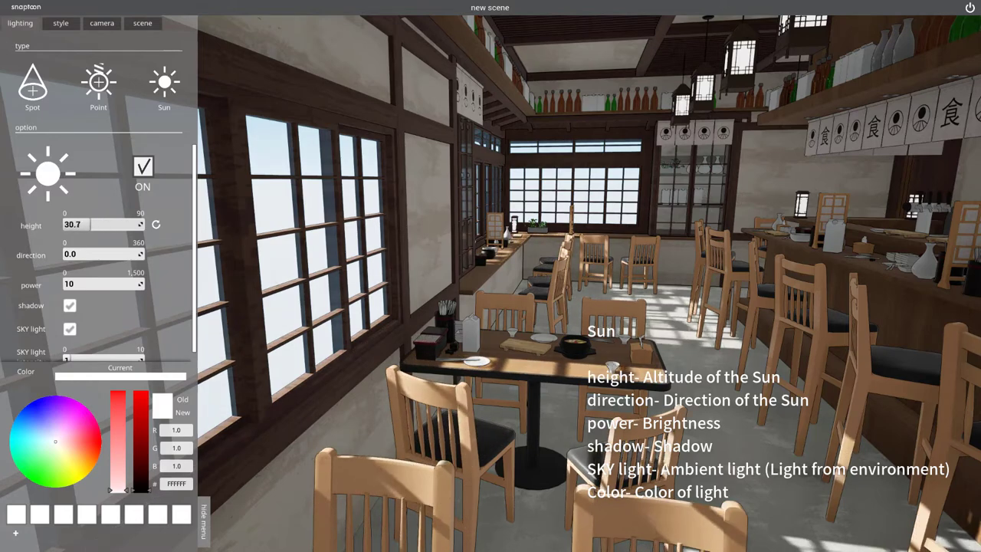
{"action": "mouse_move", "coordinate": [90, 224]}
{"action": "left_mouse_down"}
{"action": "mouse_move", "coordinate": [104, 224]}
{"action": "mouse_move", "coordinate": [81, 224]}
{"action": "left_mouse_up"}
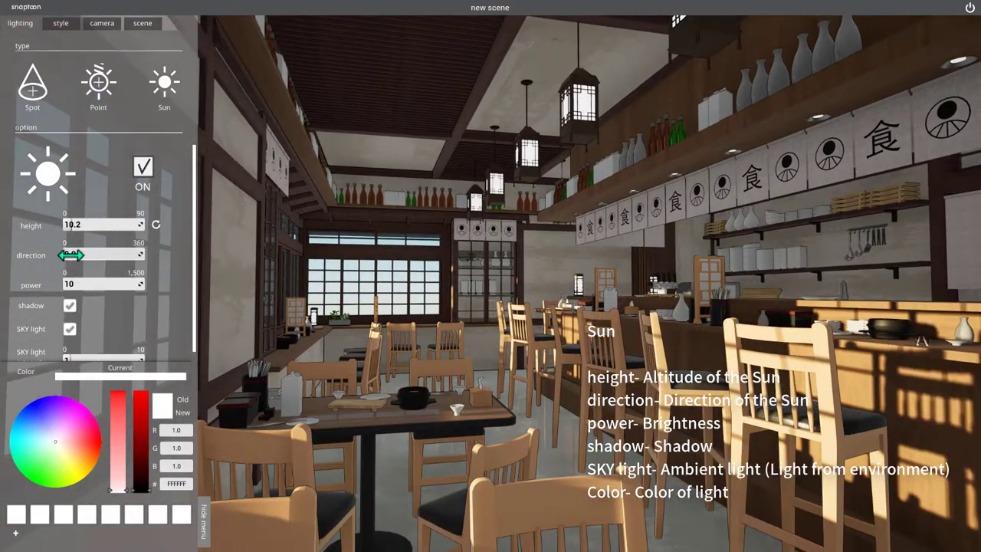
{"action": "left_click_drag", "start_coordinate": [70, 255], "coordinate": [79, 254]}
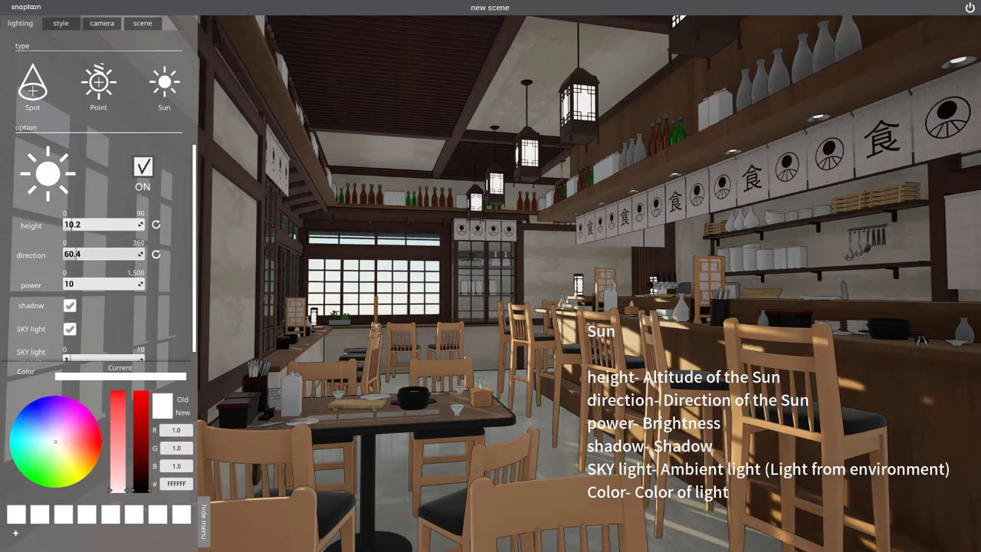
{"action": "left_click", "coordinate": [156, 253]}
{"action": "left_click_drag", "start_coordinate": [70, 254], "coordinate": [128, 254]}
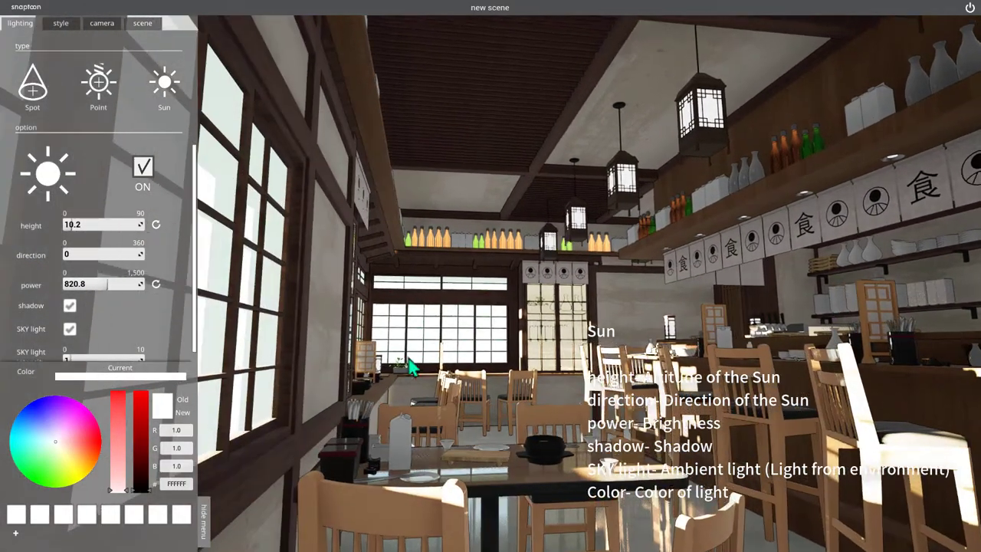
Set the sun height to 39.1 and sweep the direction all the way round
{"action": "double_click", "coordinate": [73, 224]}
{"action": "type", "text": "39.1"}
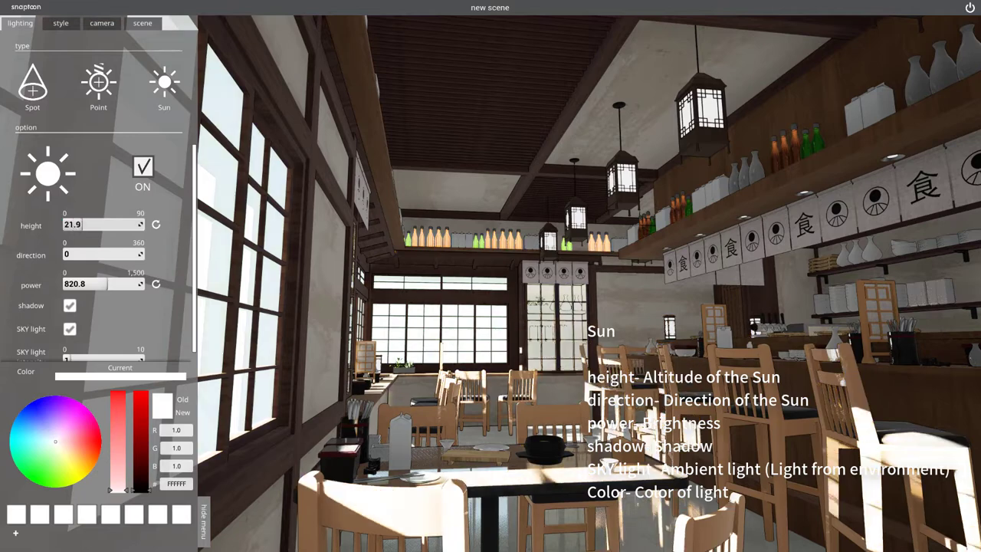
{"action": "left_click_drag", "start_coordinate": [63, 256], "coordinate": [135, 255]}
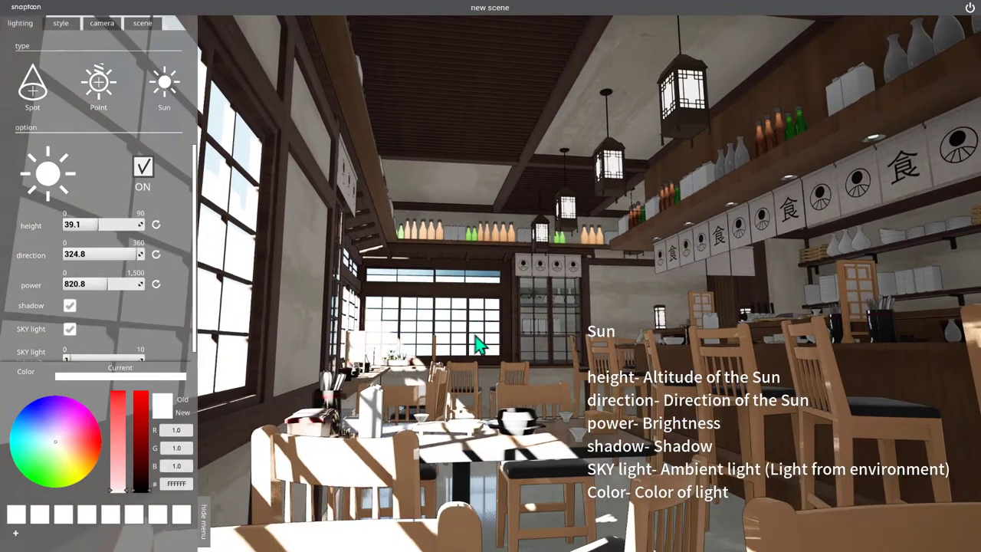
Reset the sun's power, direction and height to their defaults of 10, 0 and 45
{"action": "left_click", "coordinate": [157, 284]}
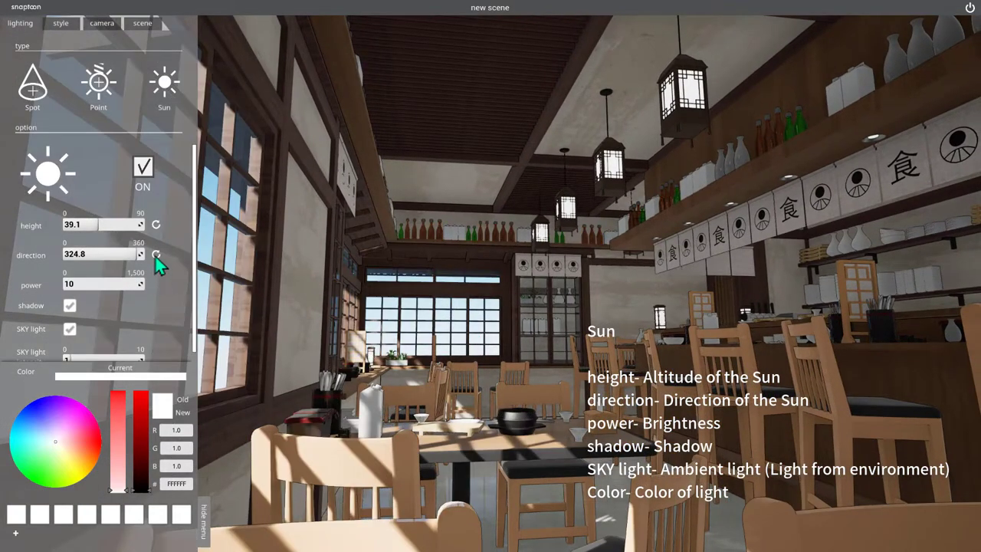
{"action": "left_click", "coordinate": [156, 254]}
{"action": "left_click", "coordinate": [157, 224]}
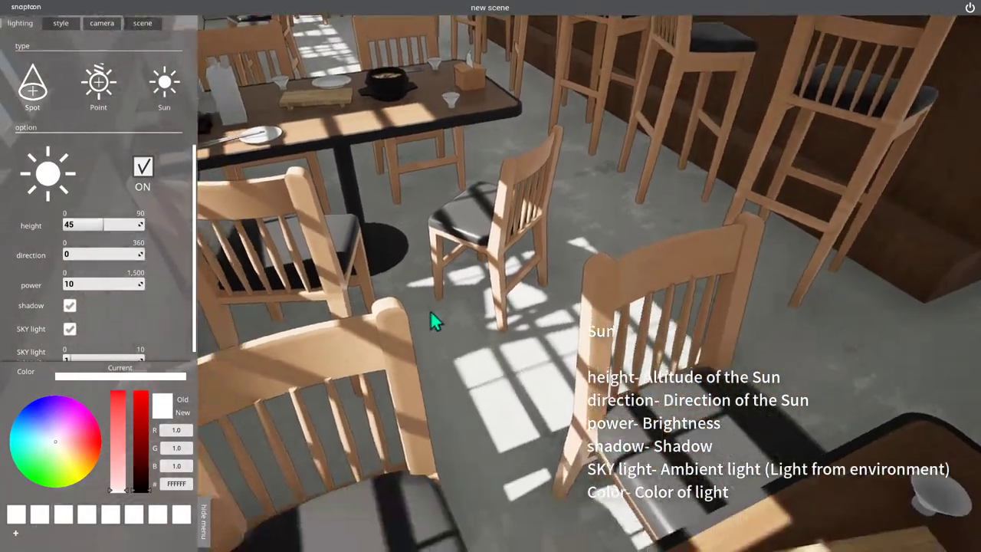
Set the sun power to 2 while comparing the scene with shadows on and off
{"action": "left_click", "coordinate": [70, 306]}
{"action": "type", "text": "2"}
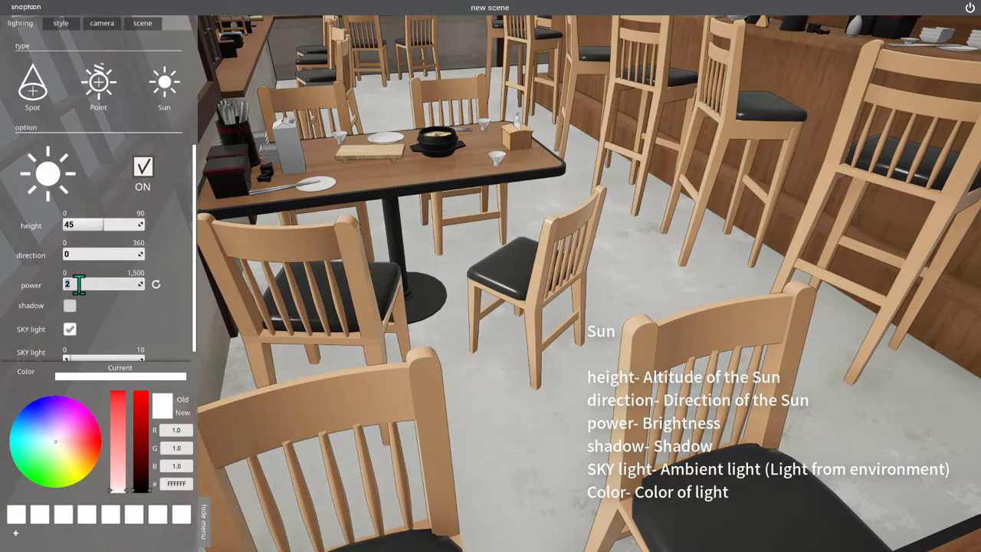
{"action": "key", "text": "Return"}
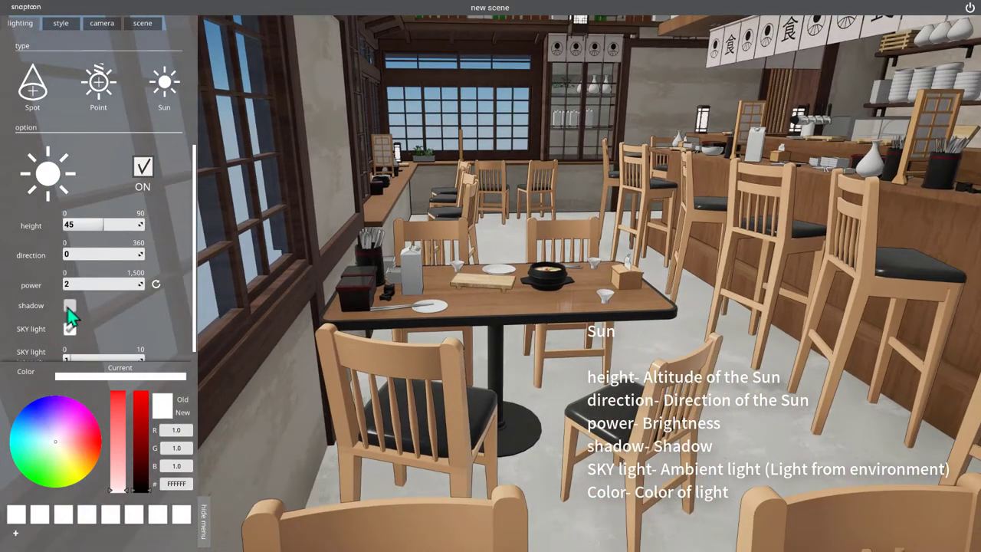
{"action": "left_click", "coordinate": [69, 307]}
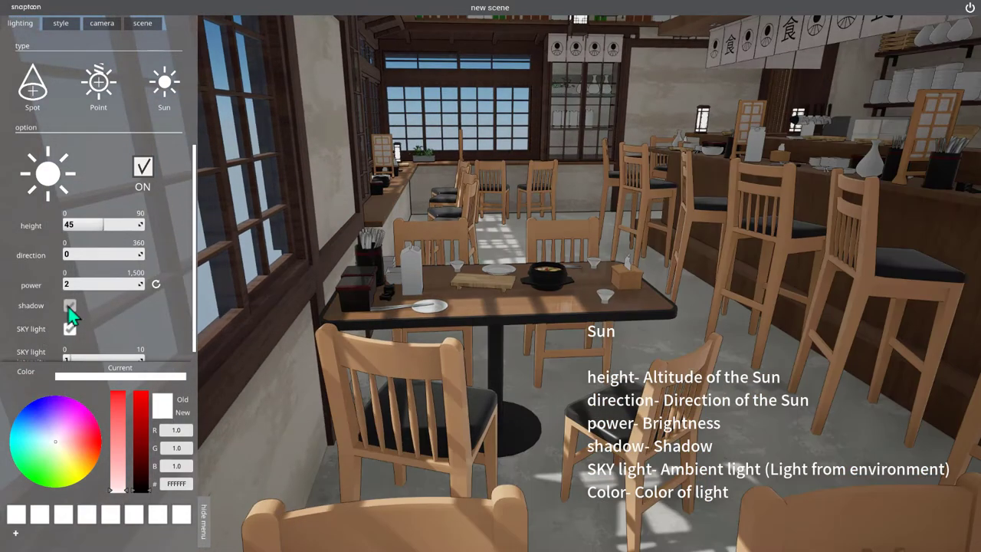
{"action": "left_click", "coordinate": [69, 306]}
{"action": "left_click", "coordinate": [69, 307]}
{"action": "left_click", "coordinate": [69, 307]}
Turn the sun's shadows back on and switch off the ambient sky light
{"action": "left_click", "coordinate": [70, 307]}
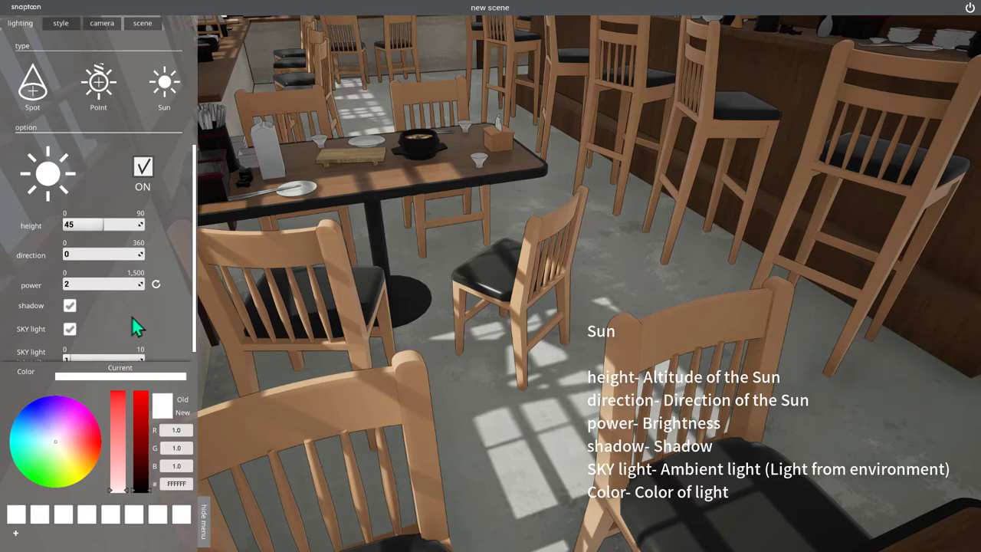
{"action": "scroll", "coordinate": [146, 311], "scroll_direction": "down", "scroll_amount": 1}
{"action": "left_click", "coordinate": [74, 320]}
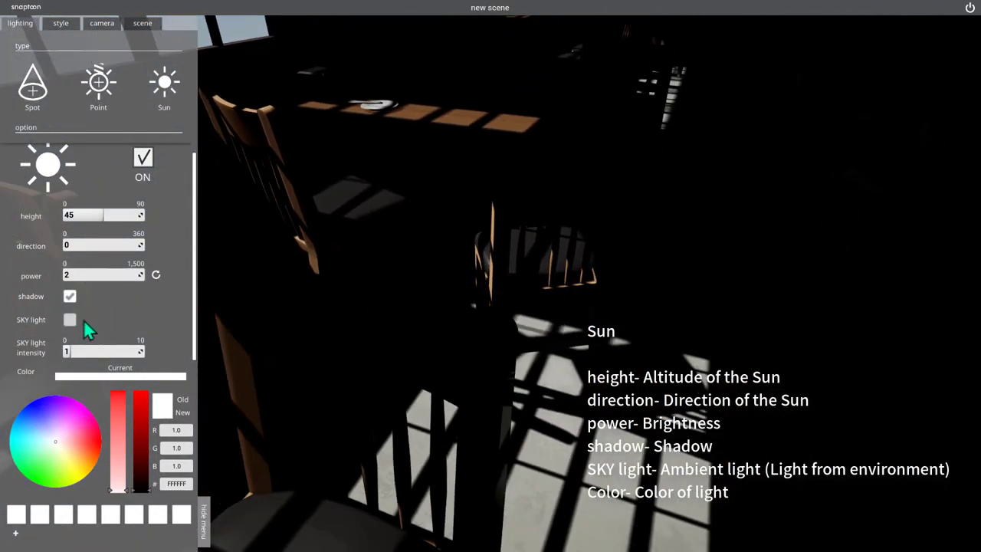
Raise the sun power to 64.9 and switch the sky light back on at intensity 1.3
{"action": "left_click_drag", "start_coordinate": [70, 276], "coordinate": [100, 276]}
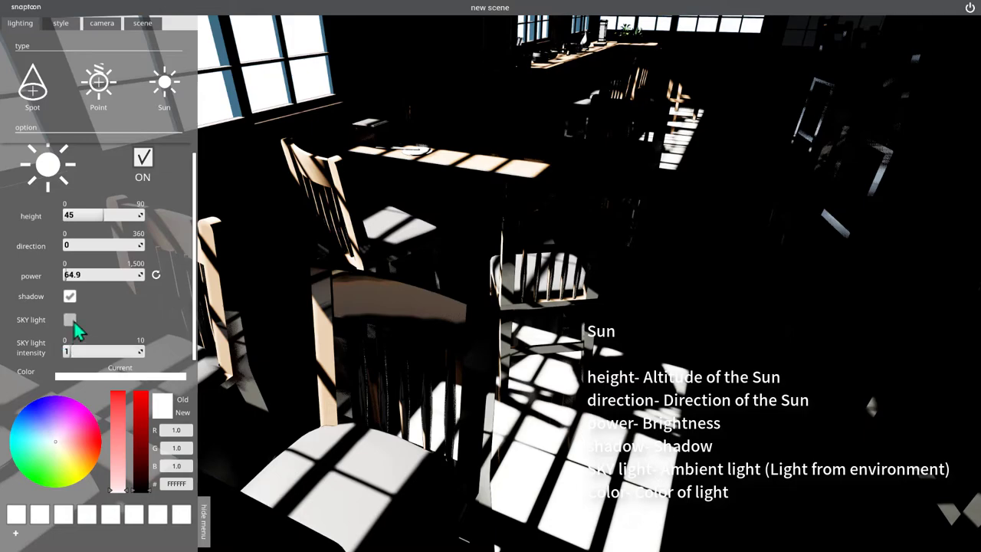
{"action": "left_click", "coordinate": [70, 320]}
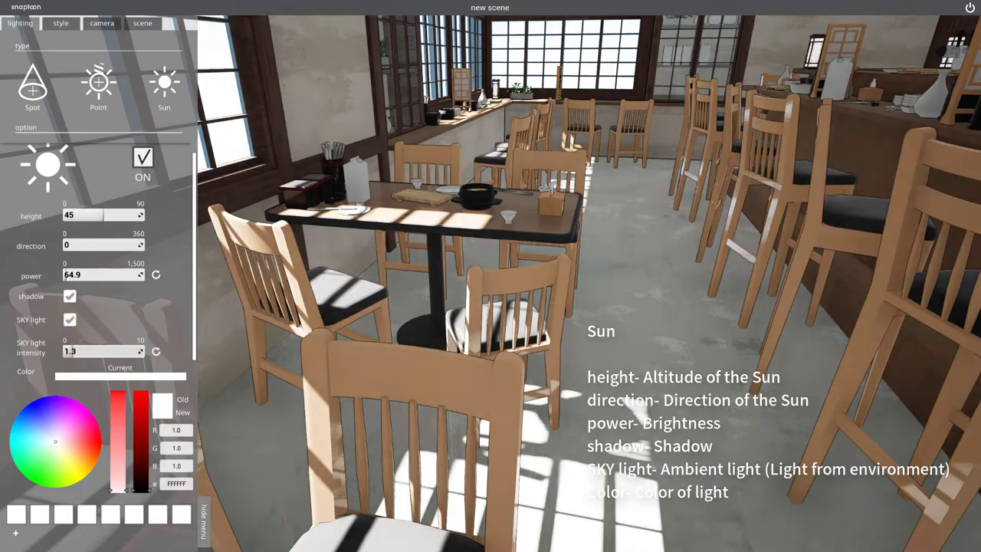
{"action": "left_click_drag", "start_coordinate": [73, 351], "coordinate": [90, 351]}
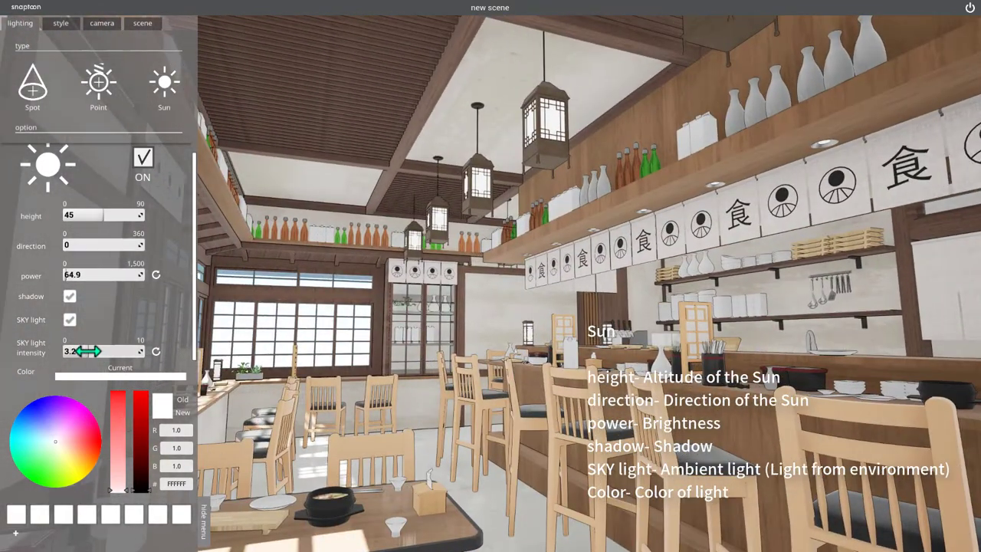
{"action": "left_click_drag", "start_coordinate": [88, 351], "coordinate": [64, 351]}
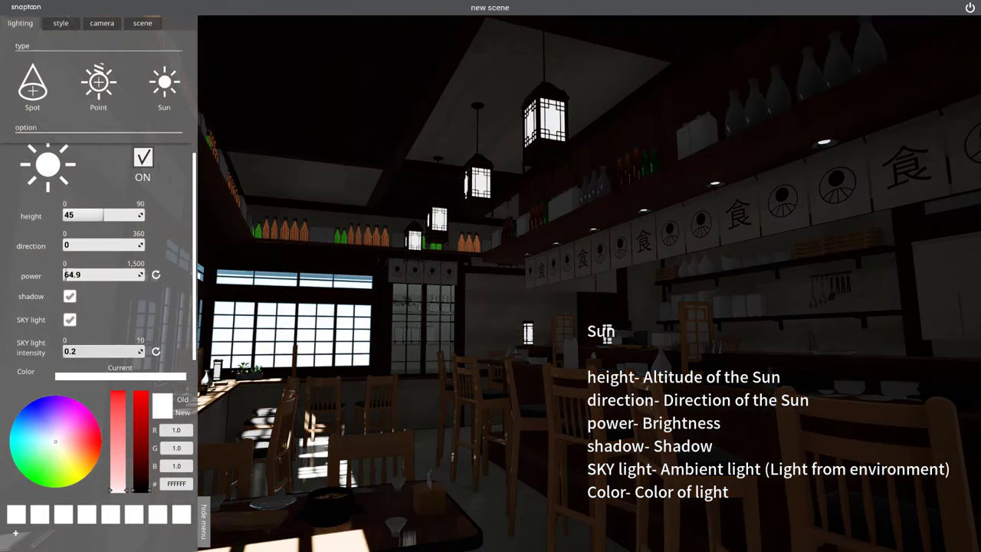
{"action": "mouse_move", "coordinate": [270, 404]}
{"action": "left_mouse_down"}
{"action": "mouse_move", "coordinate": [427, 364]}
{"action": "mouse_move", "coordinate": [439, 410]}
{"action": "left_mouse_up"}
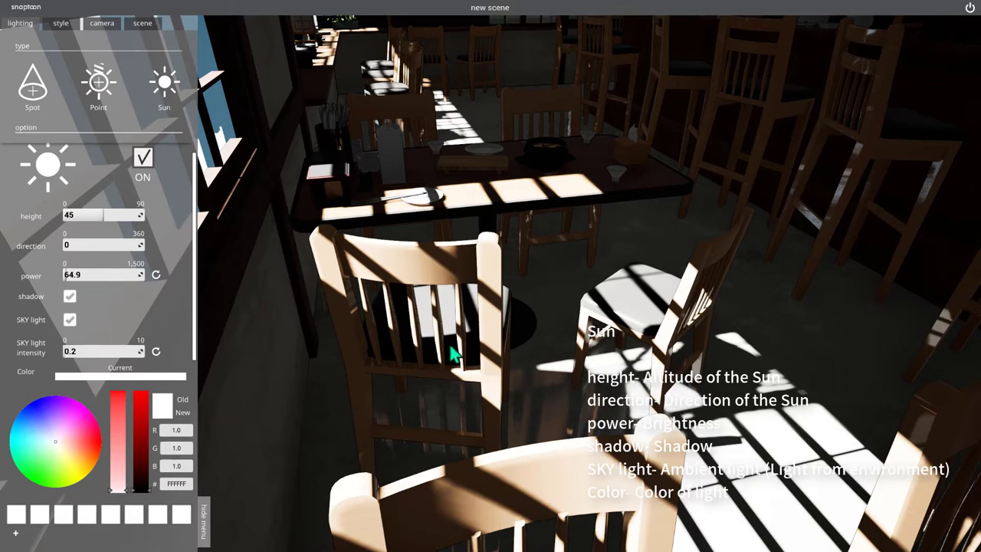
{"action": "left_click", "coordinate": [156, 352]}
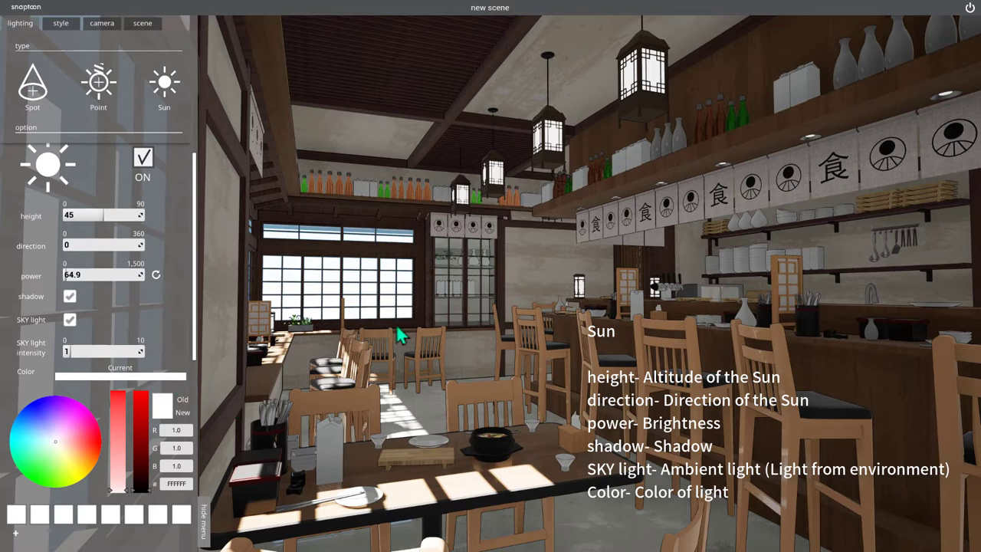
Try orange, magenta, pink and green sunlight tints, finishing on pale blue 53CCFF
{"action": "left_click", "coordinate": [85, 454]}
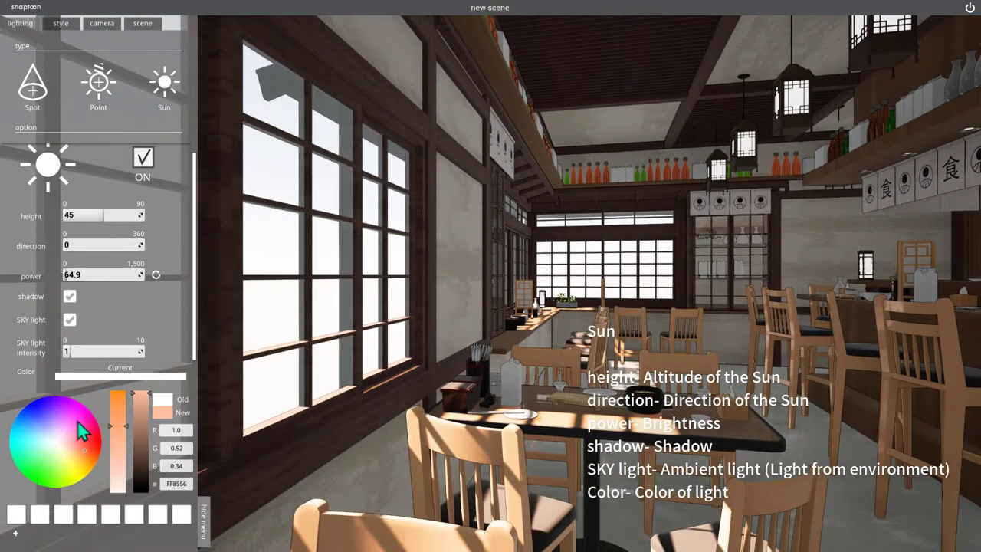
{"action": "left_click", "coordinate": [79, 405]}
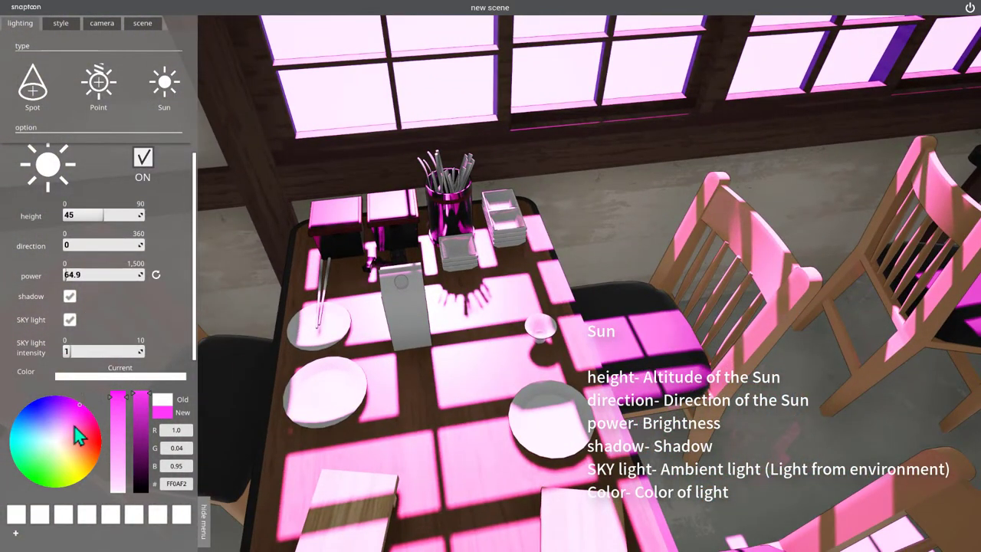
{"action": "mouse_move", "coordinate": [74, 427]}
{"action": "left_mouse_down"}
{"action": "mouse_move", "coordinate": [33, 438]}
{"action": "mouse_move", "coordinate": [44, 472]}
{"action": "mouse_move", "coordinate": [78, 476]}
{"action": "mouse_move", "coordinate": [93, 445]}
{"action": "left_mouse_up"}
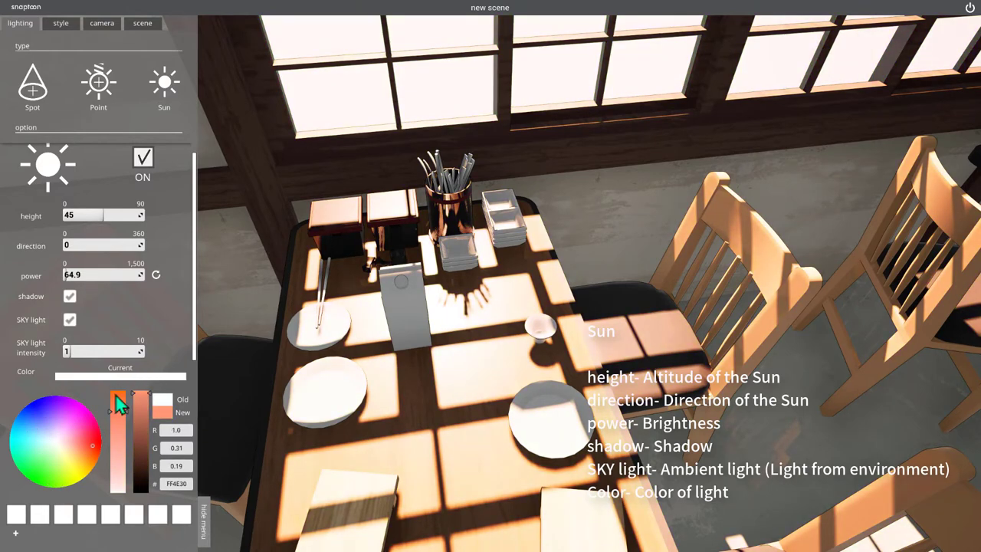
{"action": "left_click_drag", "start_coordinate": [83, 408], "coordinate": [81, 428]}
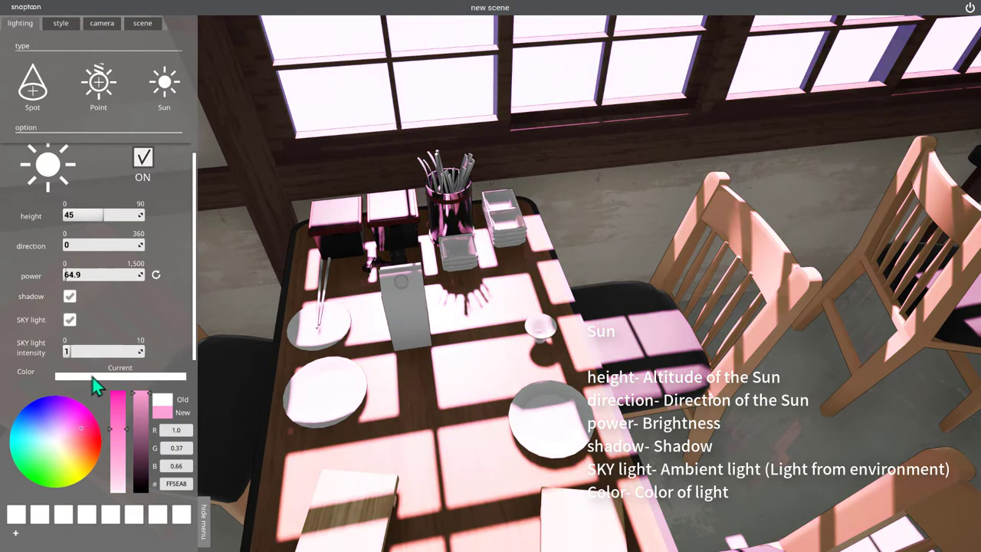
{"action": "left_click", "coordinate": [167, 403]}
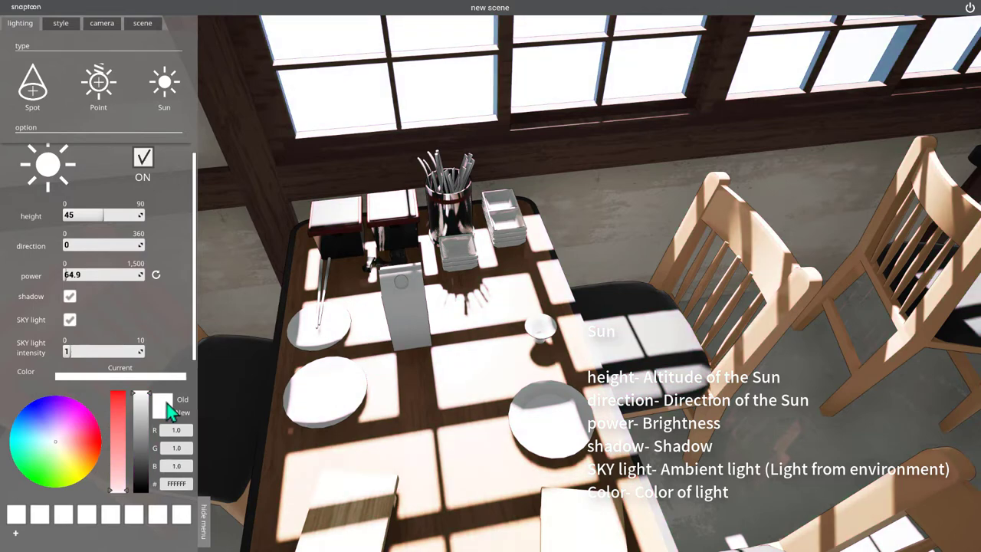
{"action": "left_click", "coordinate": [119, 462]}
{"action": "mouse_move", "coordinate": [64, 432]}
{"action": "left_mouse_down"}
{"action": "mouse_move", "coordinate": [38, 473]}
{"action": "mouse_move", "coordinate": [55, 409]}
{"action": "mouse_move", "coordinate": [87, 445]}
{"action": "mouse_move", "coordinate": [31, 468]}
{"action": "left_mouse_up"}
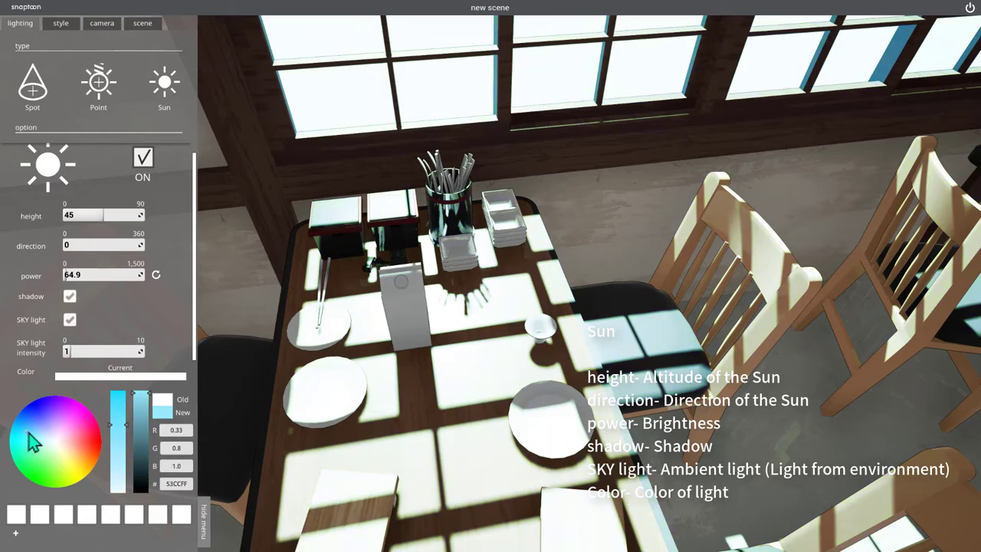
{"action": "left_click_drag", "start_coordinate": [320, 401], "coordinate": [244, 300]}
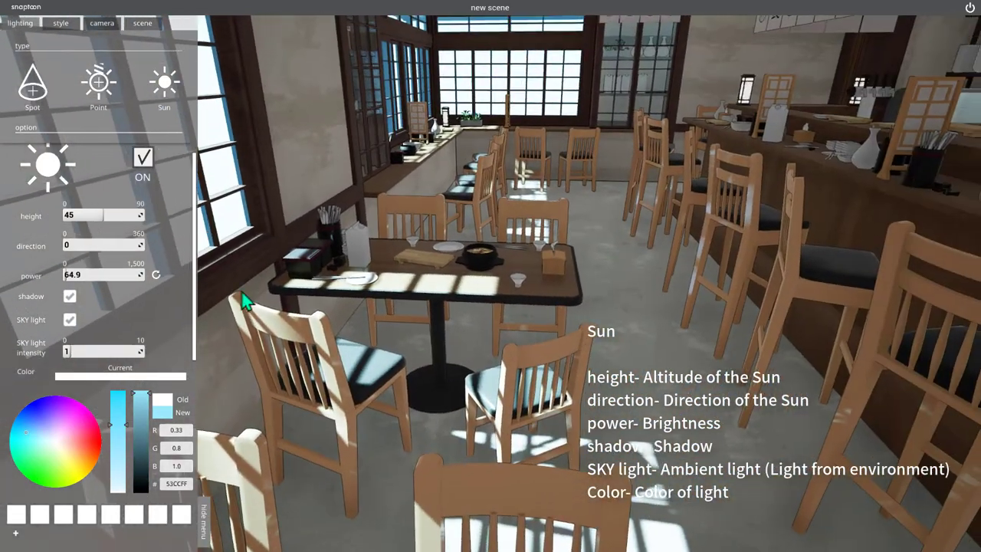
Switch the sun off and back on, then restore its colour to white FFFFFF
{"action": "left_click", "coordinate": [147, 161]}
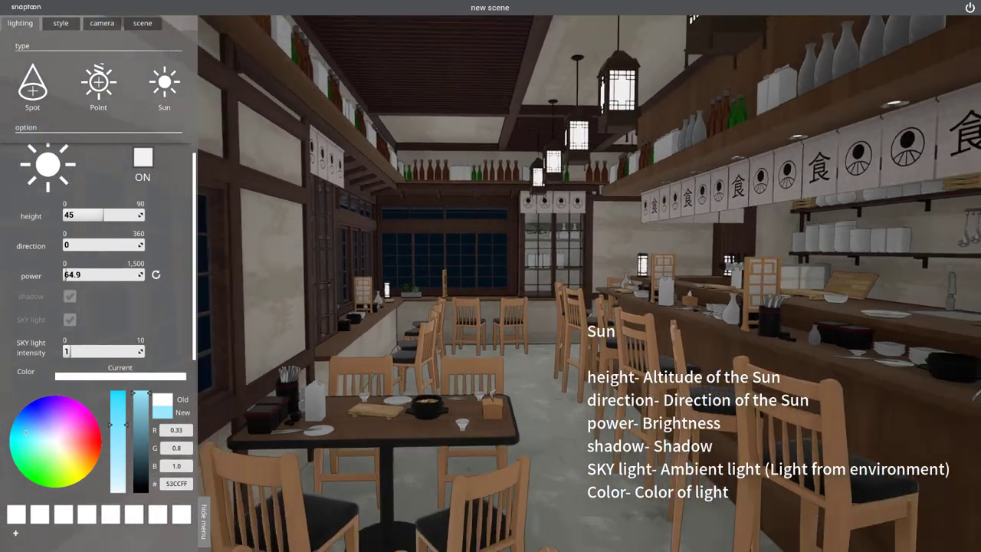
{"action": "left_click", "coordinate": [141, 165]}
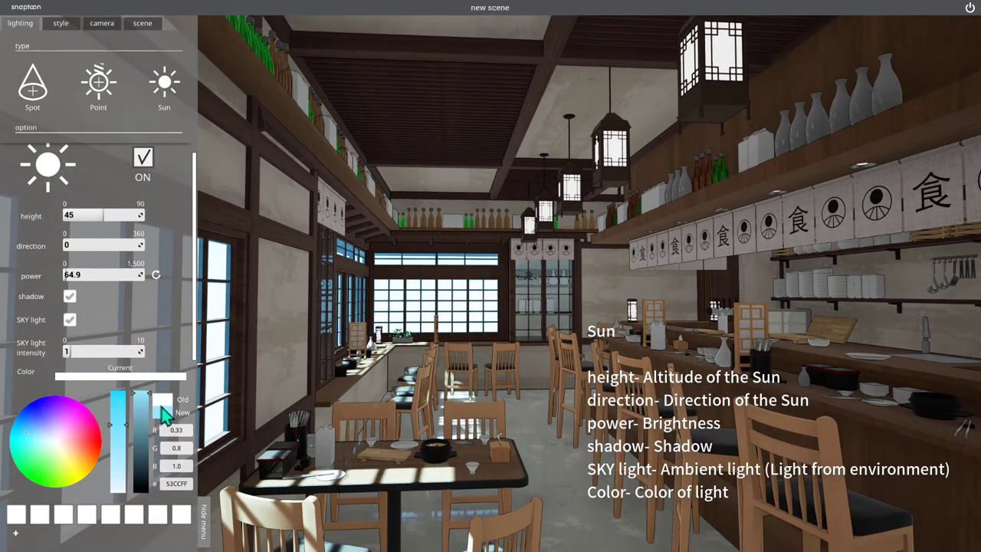
{"action": "left_click", "coordinate": [161, 404]}
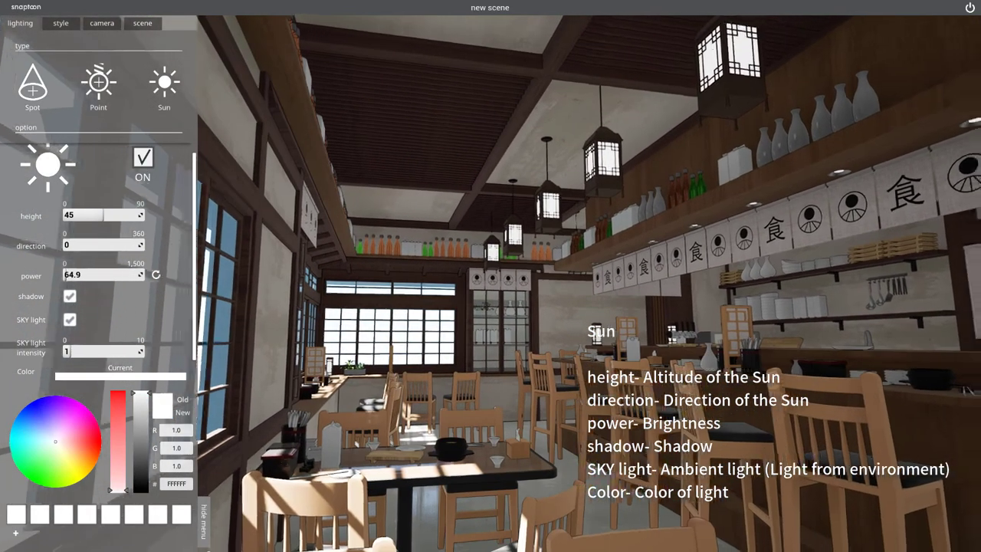